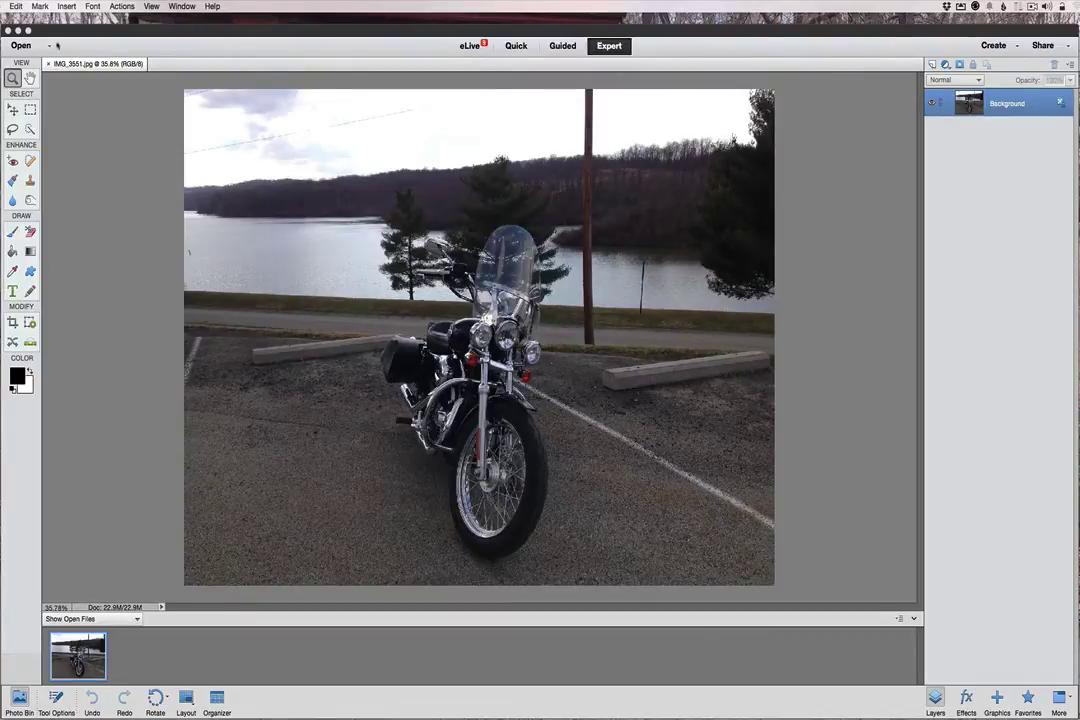
Create a new 600 × 200 px, 300 ppi blank file named Watermark with a transparent background
{"action": "left_click", "coordinate": [49, 6]}
{"action": "mouse_move", "coordinate": [57, 22]}
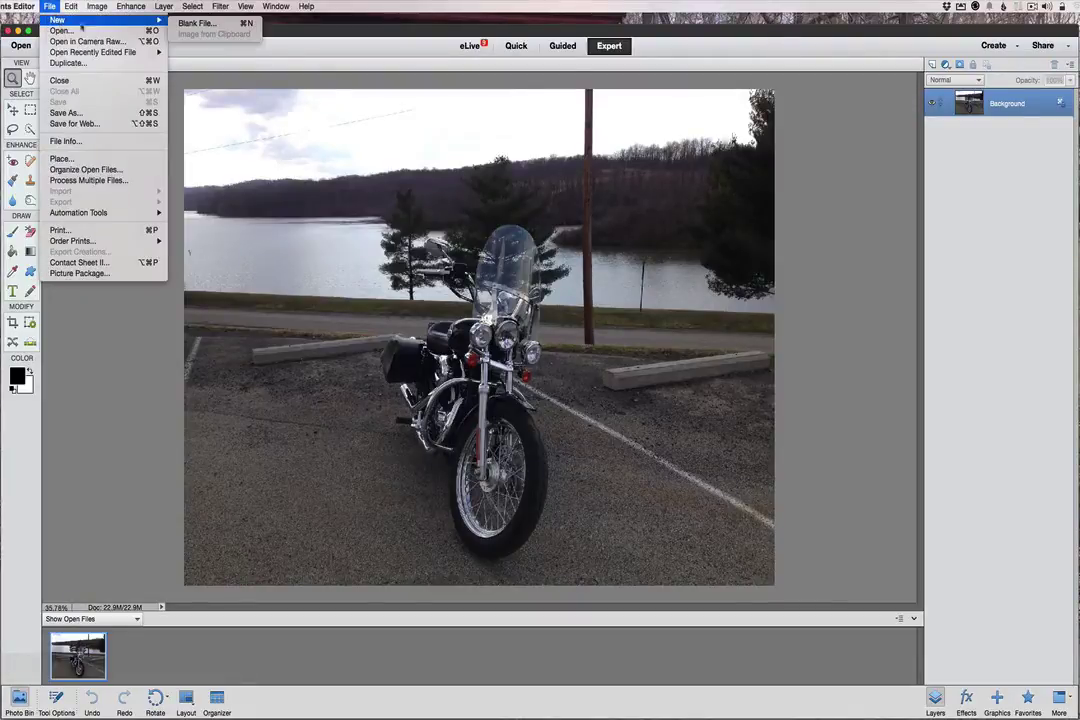
{"action": "left_click", "coordinate": [170, 21]}
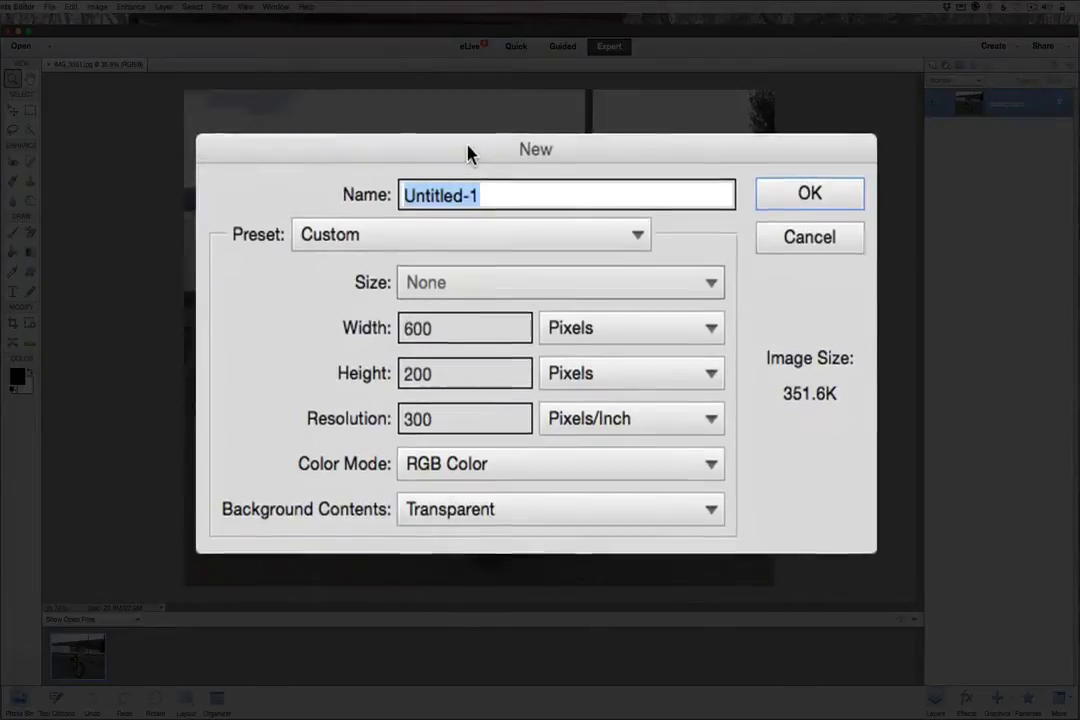
{"action": "type", "text": "Water"}
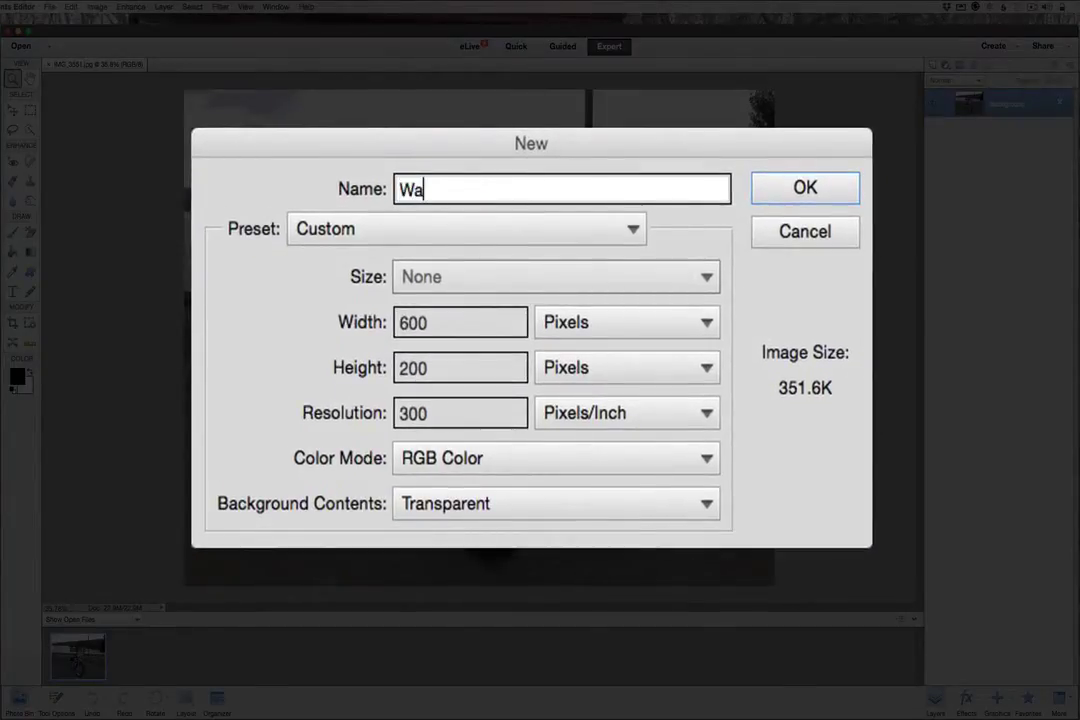
{"action": "type", "text": "mark"}
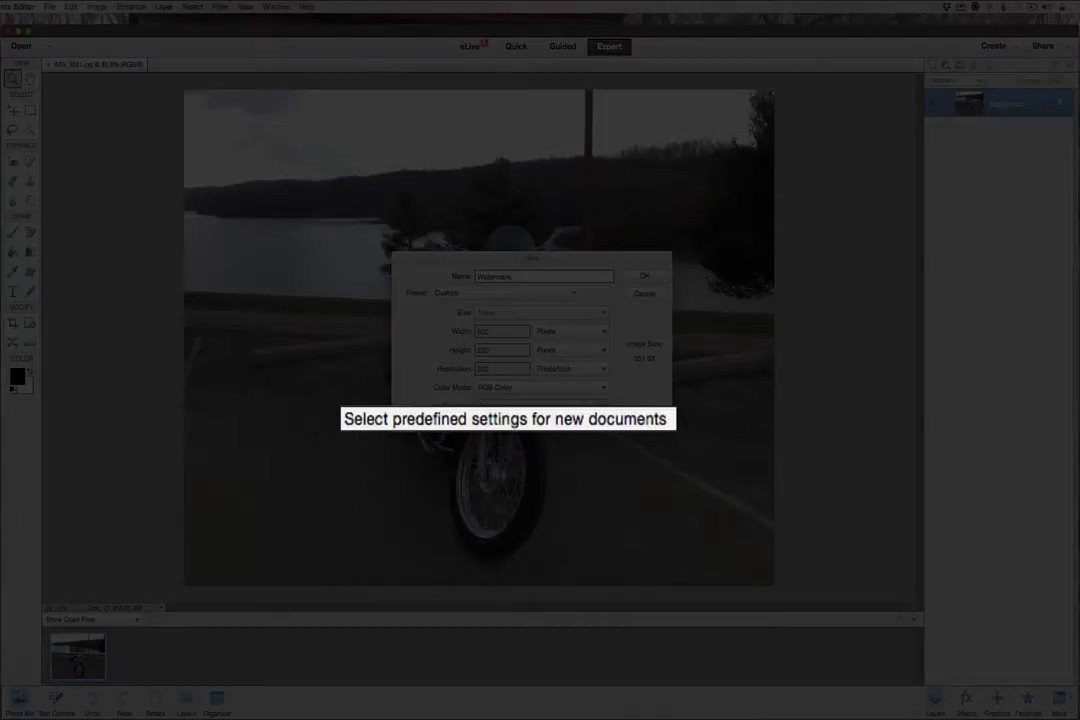
{"action": "left_click", "coordinate": [566, 430]}
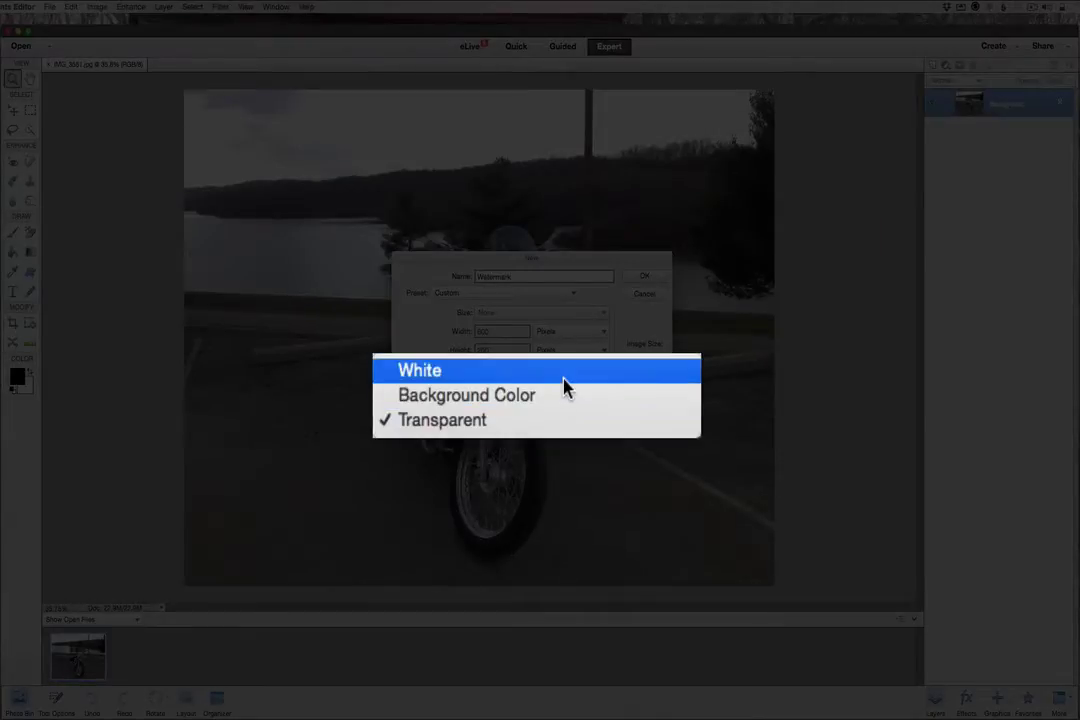
{"action": "left_click", "coordinate": [560, 424]}
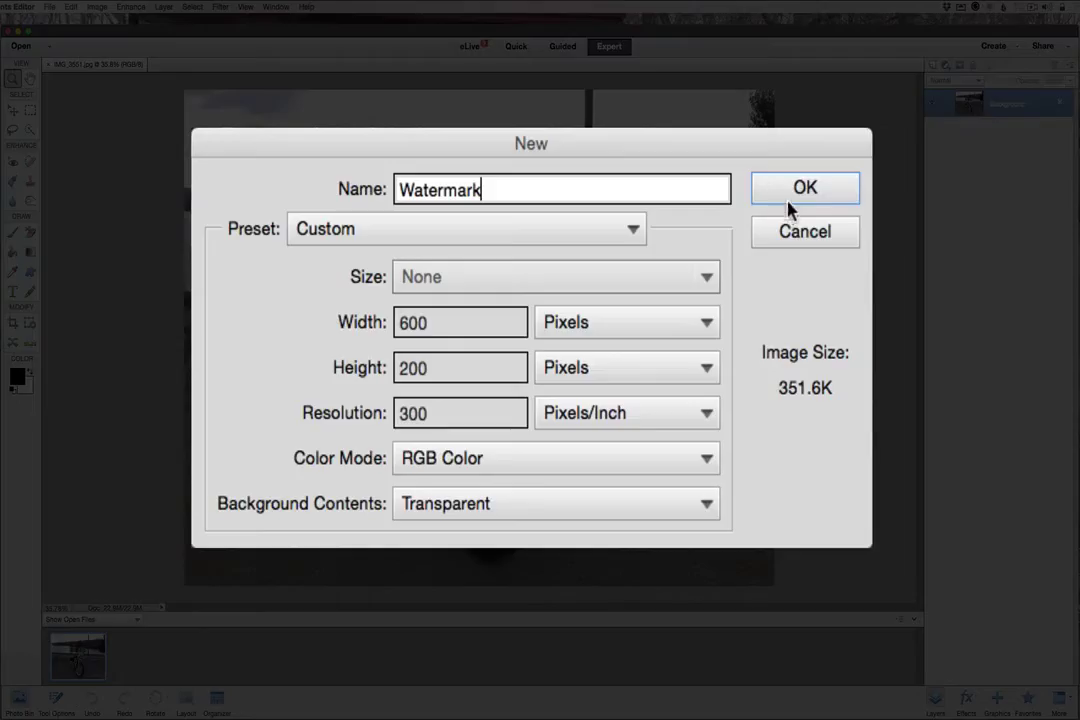
{"action": "left_click", "coordinate": [641, 277]}
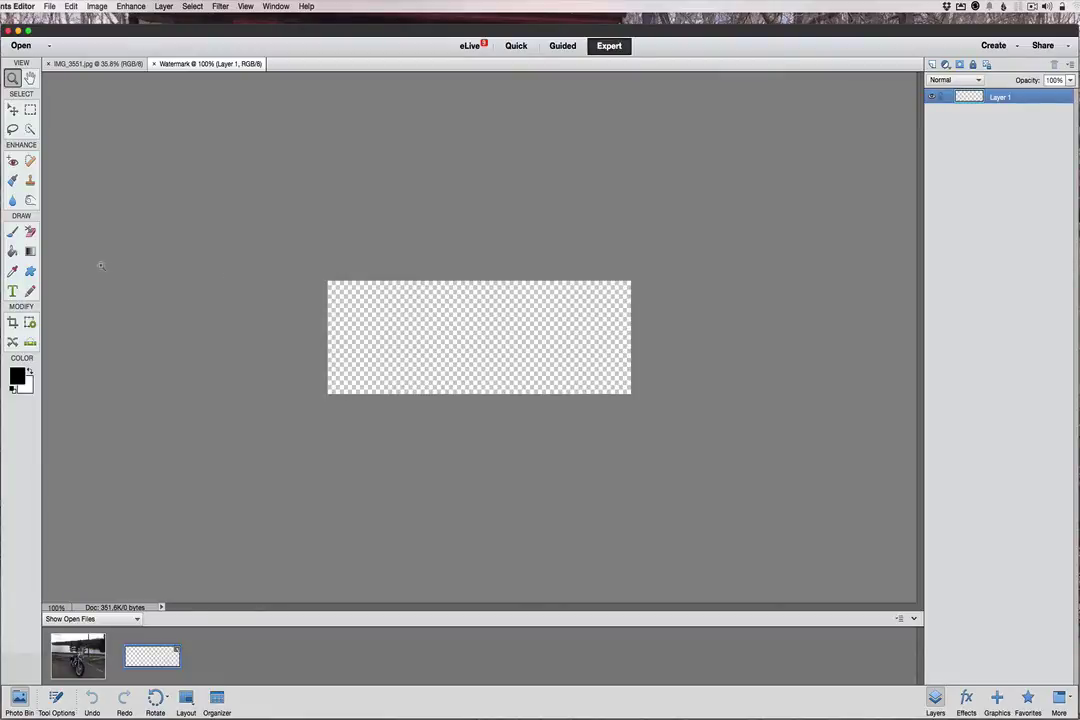
Start horizontal text on the Watermark canvas set to 14 pt Myriad Pro Light Italic
{"action": "left_click", "coordinate": [12, 290]}
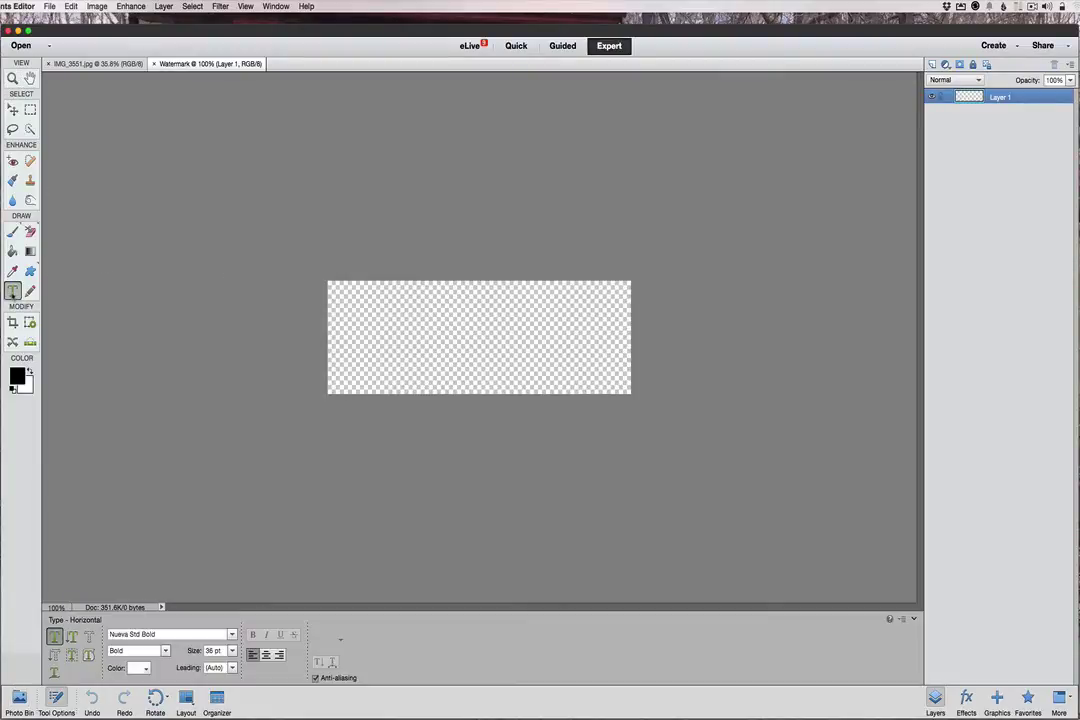
{"action": "left_click", "coordinate": [348, 325]}
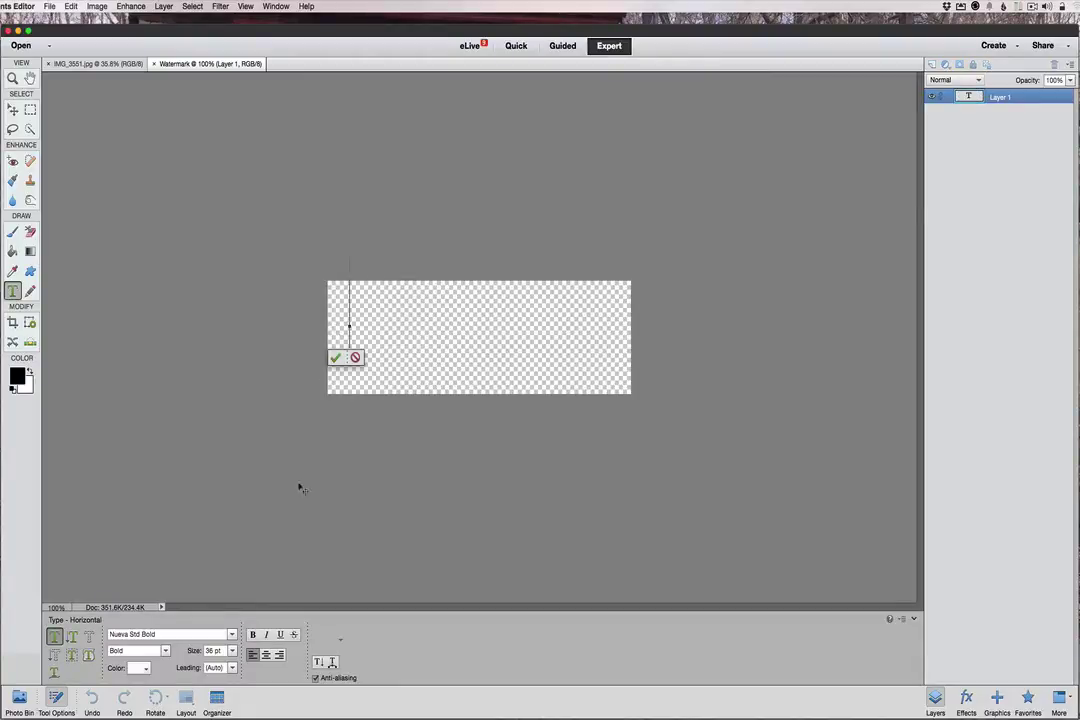
{"action": "left_click", "coordinate": [232, 651]}
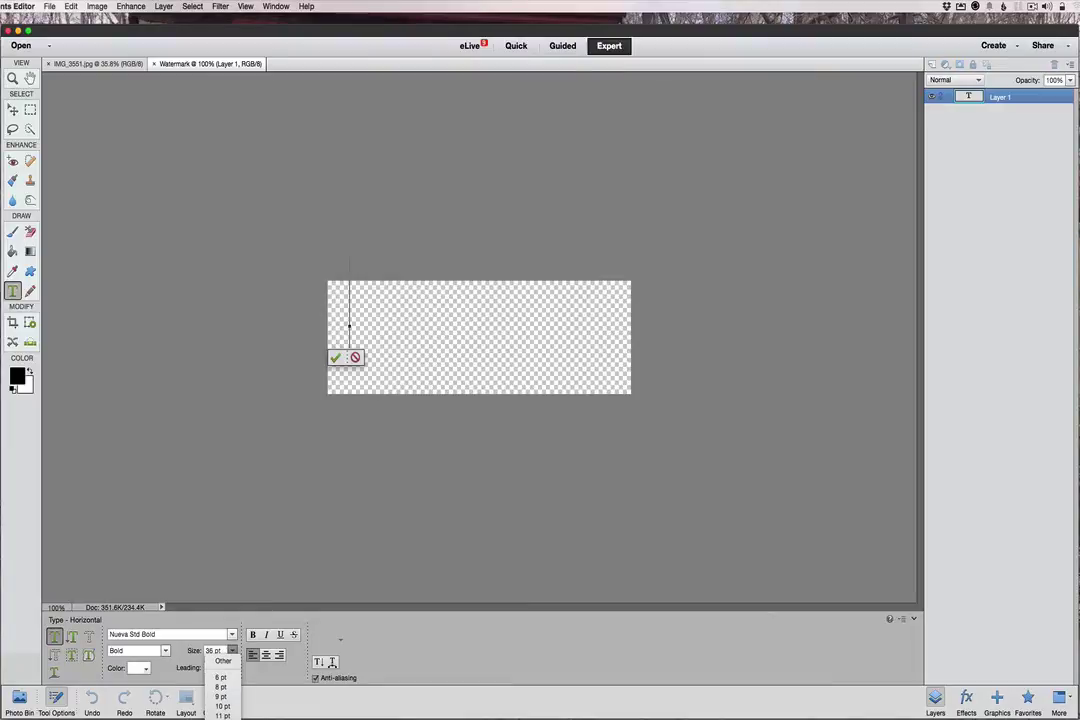
{"action": "left_click", "coordinate": [222, 712]}
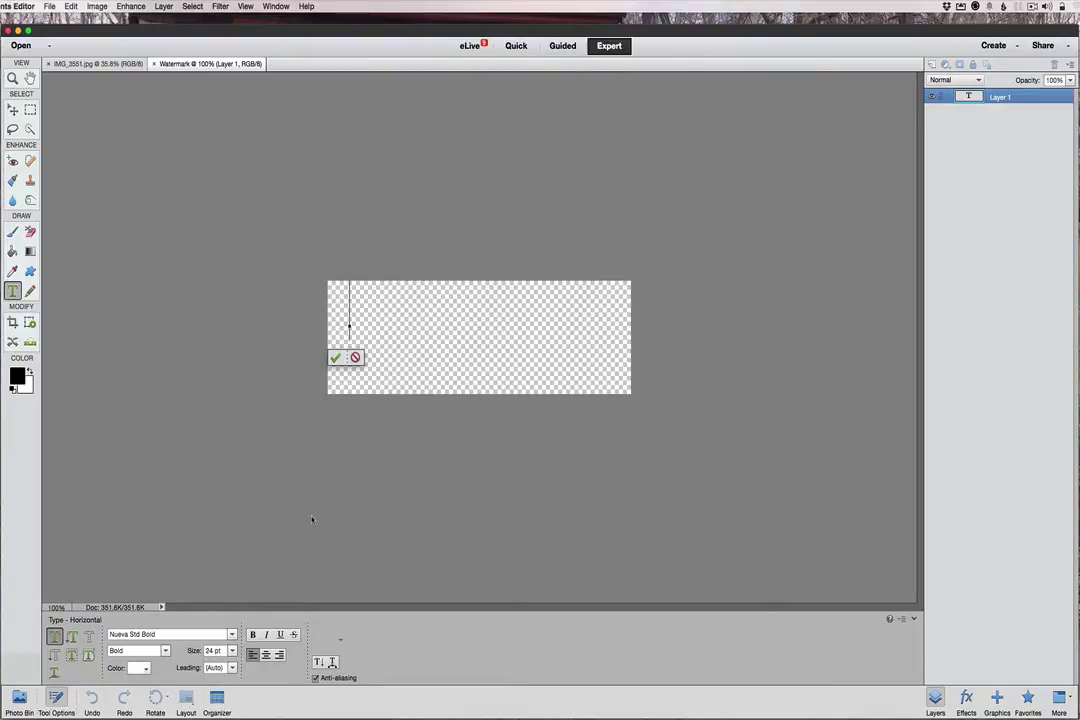
{"action": "left_click", "coordinate": [232, 651]}
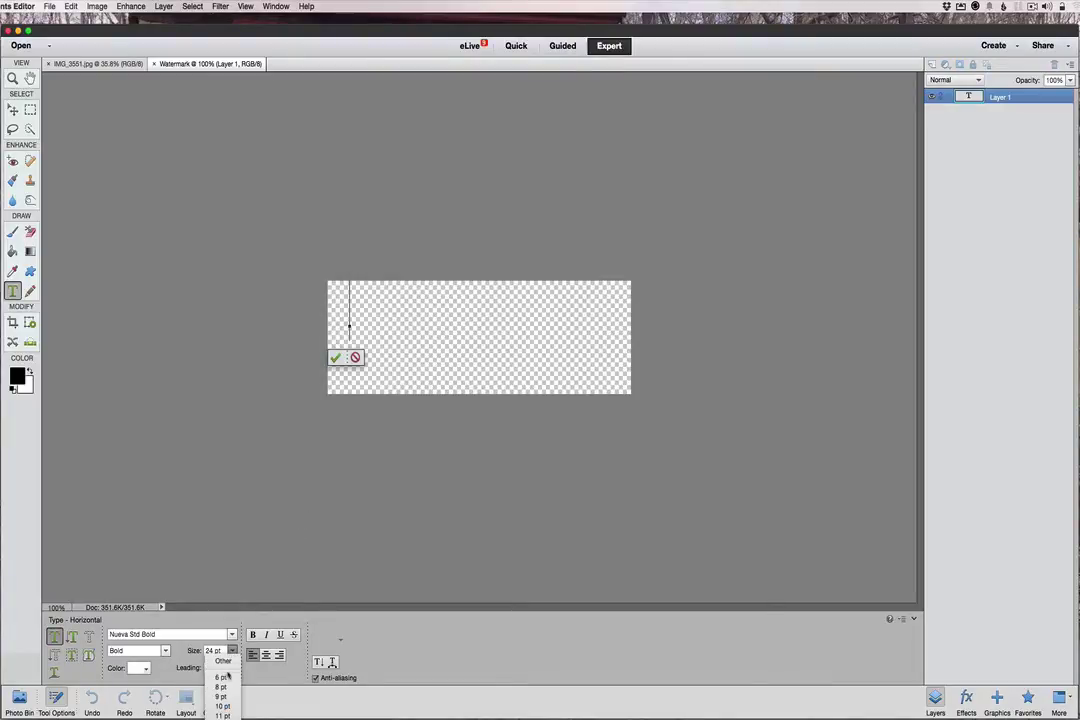
{"action": "left_click", "coordinate": [222, 714]}
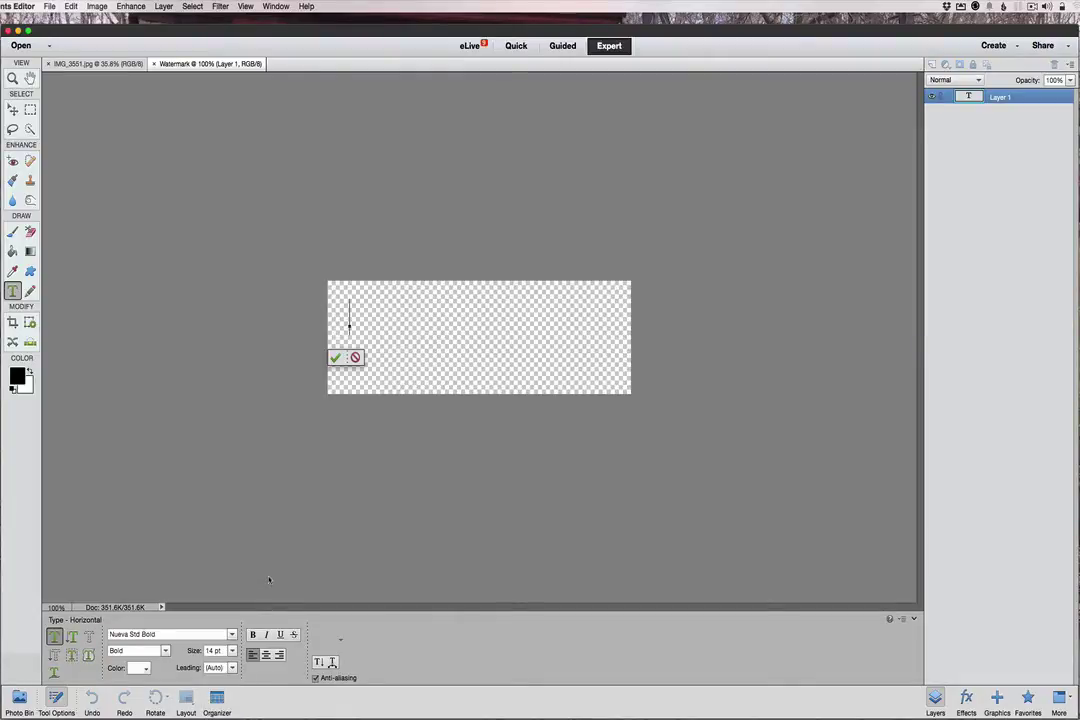
{"action": "left_click", "coordinate": [232, 635]}
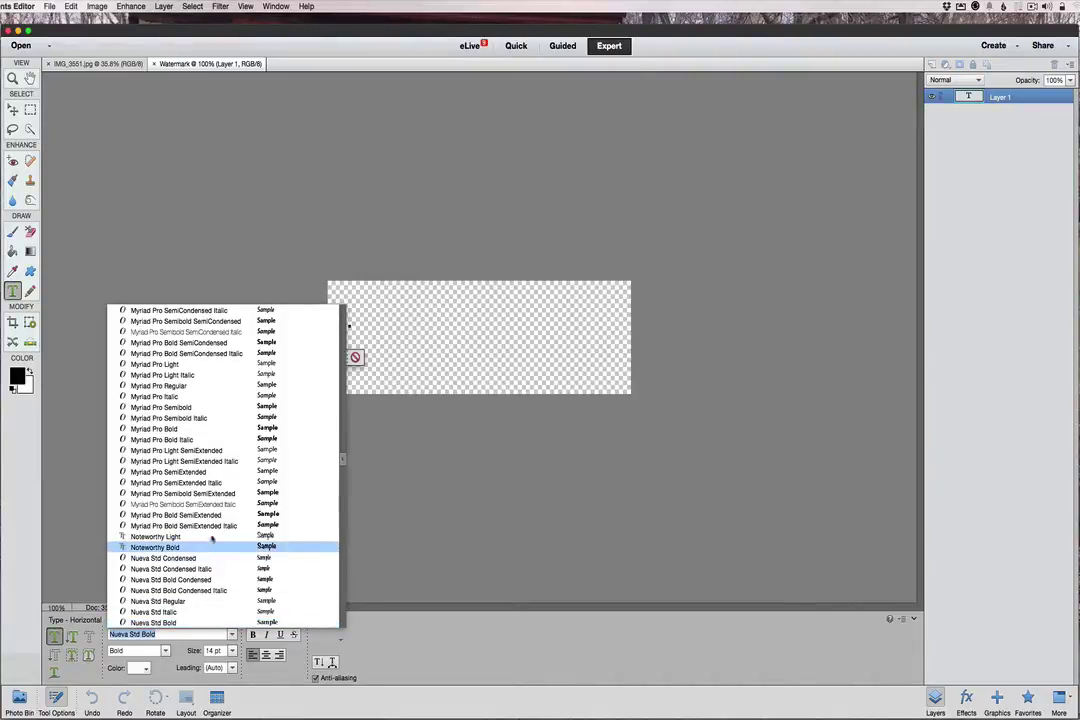
{"action": "left_click", "coordinate": [213, 376]}
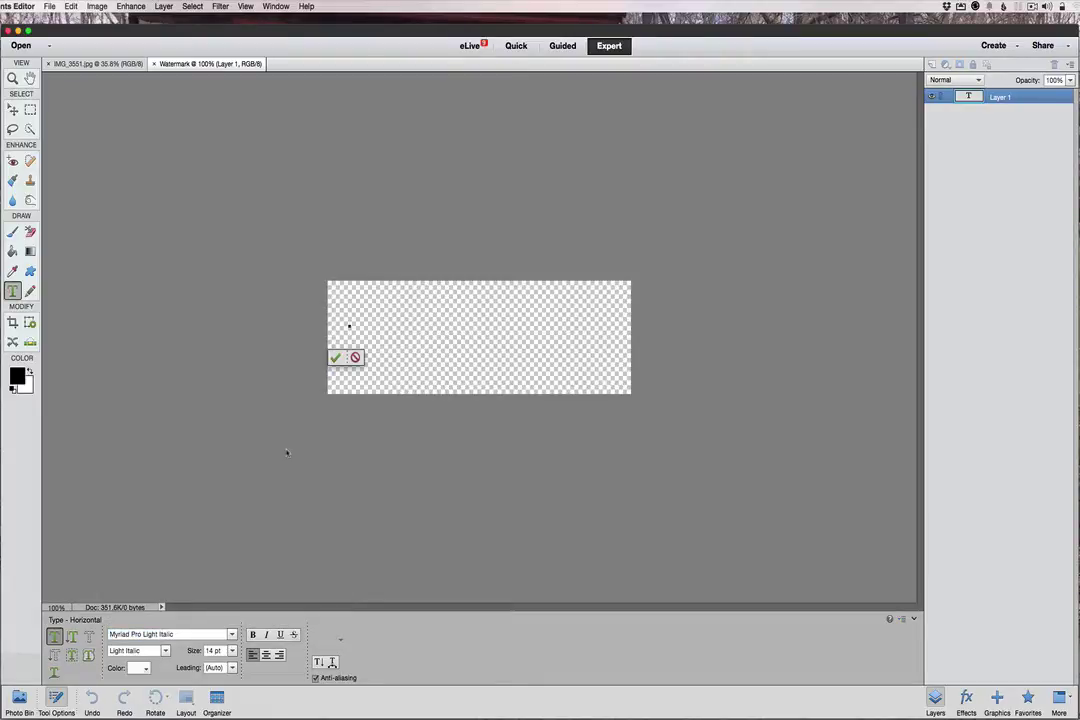
Type the photographer's credit caption, recolour it black, and commit the text
{"action": "type", "text": "Watermark"}
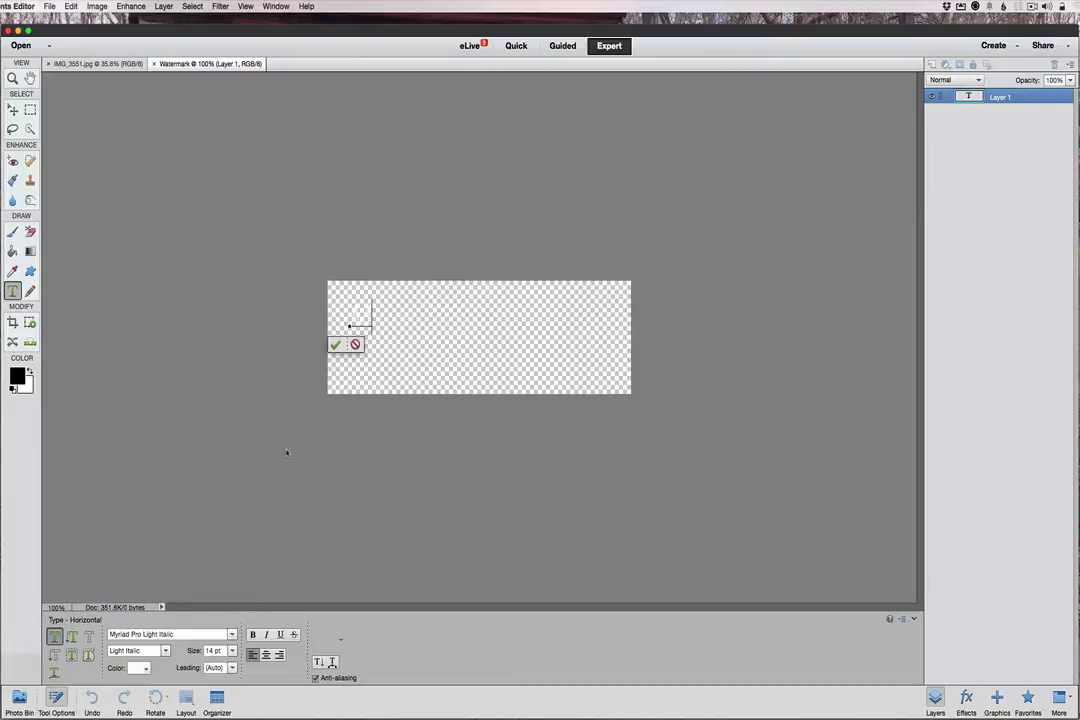
{"action": "type", "text": " Photography"}
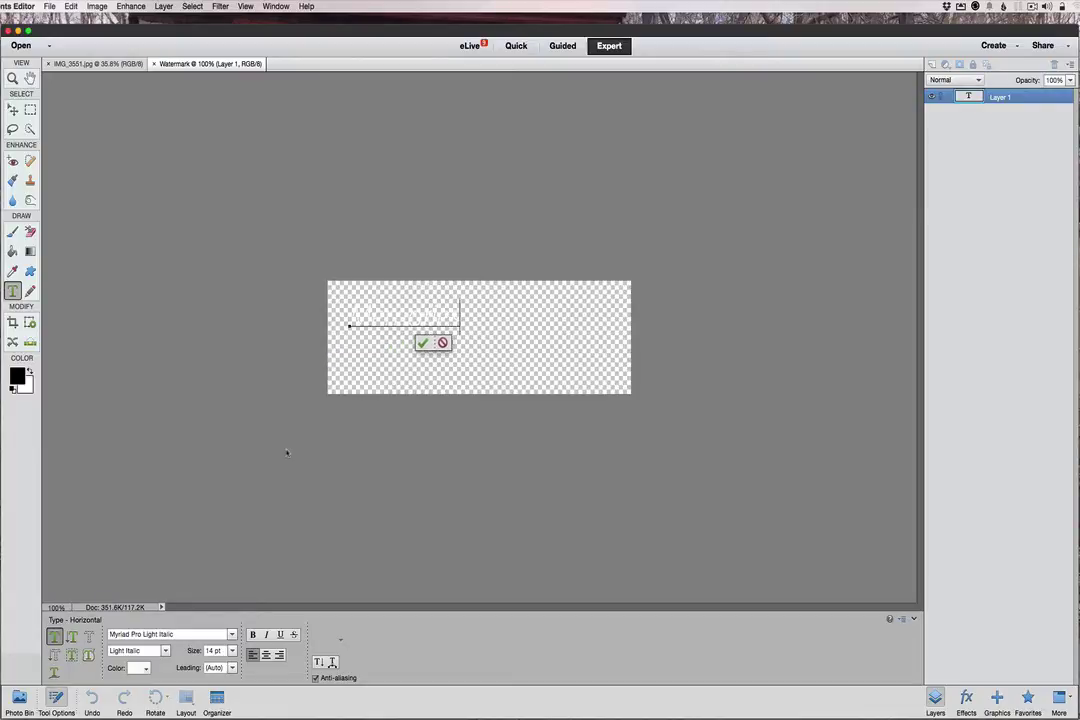
{"action": "type", "text": " 2014"}
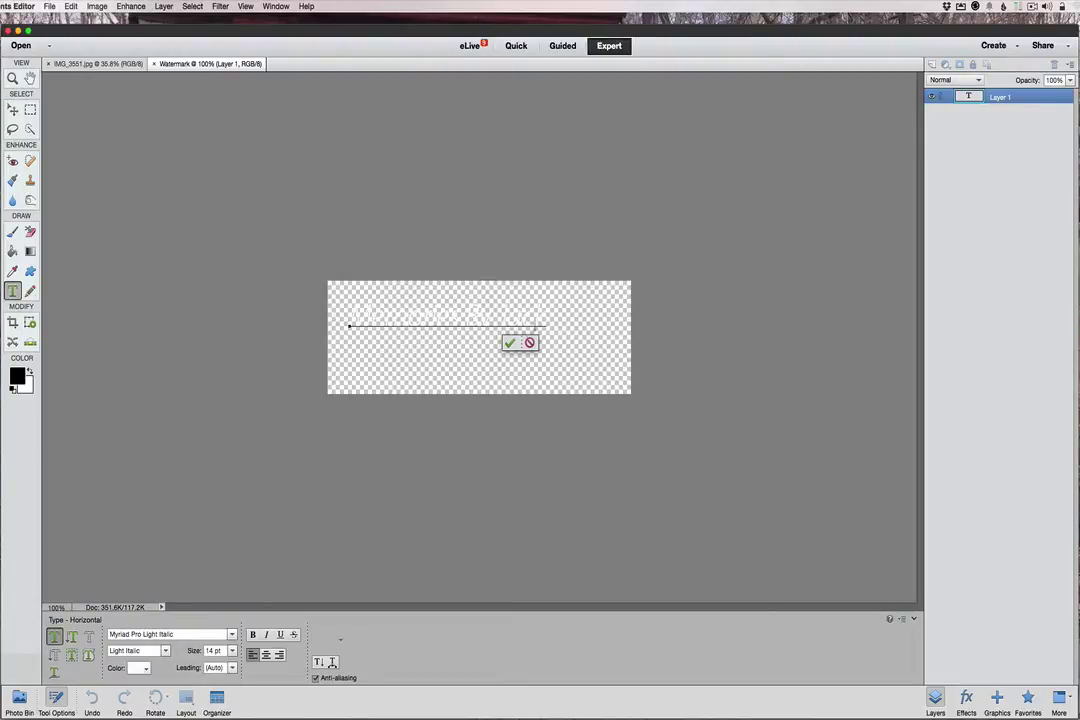
{"action": "key", "text": "shift+alt+Left"}
{"action": "key", "text": "shift+alt+Left"}
{"action": "key", "text": "shift+alt+Left"}
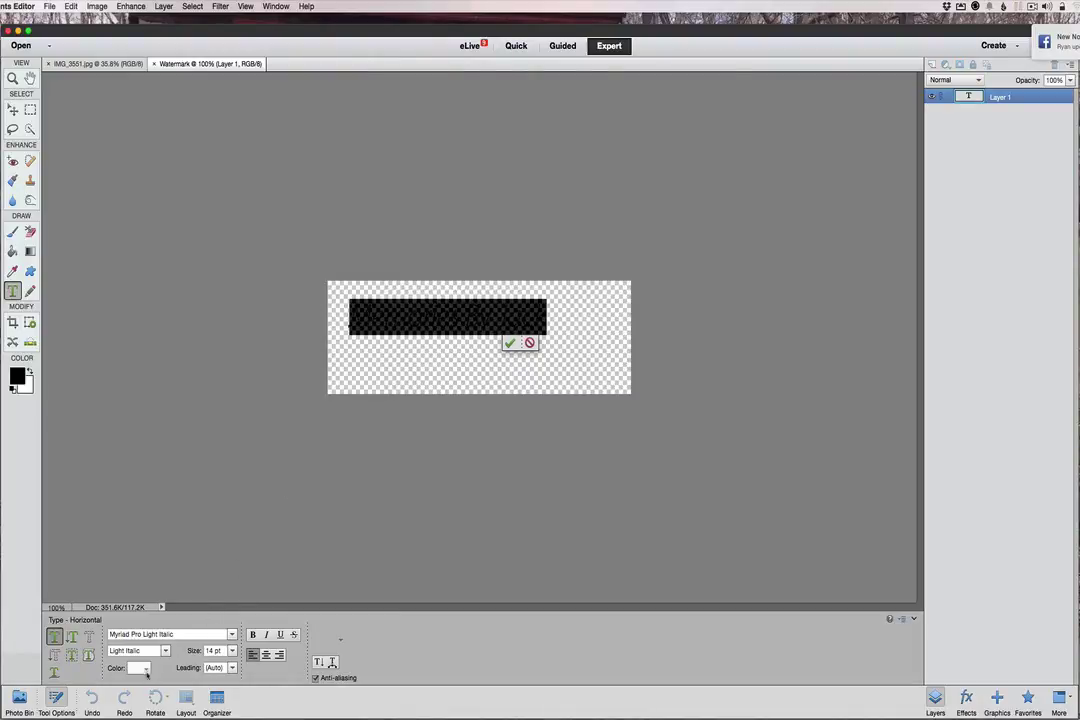
{"action": "left_click", "coordinate": [145, 668]}
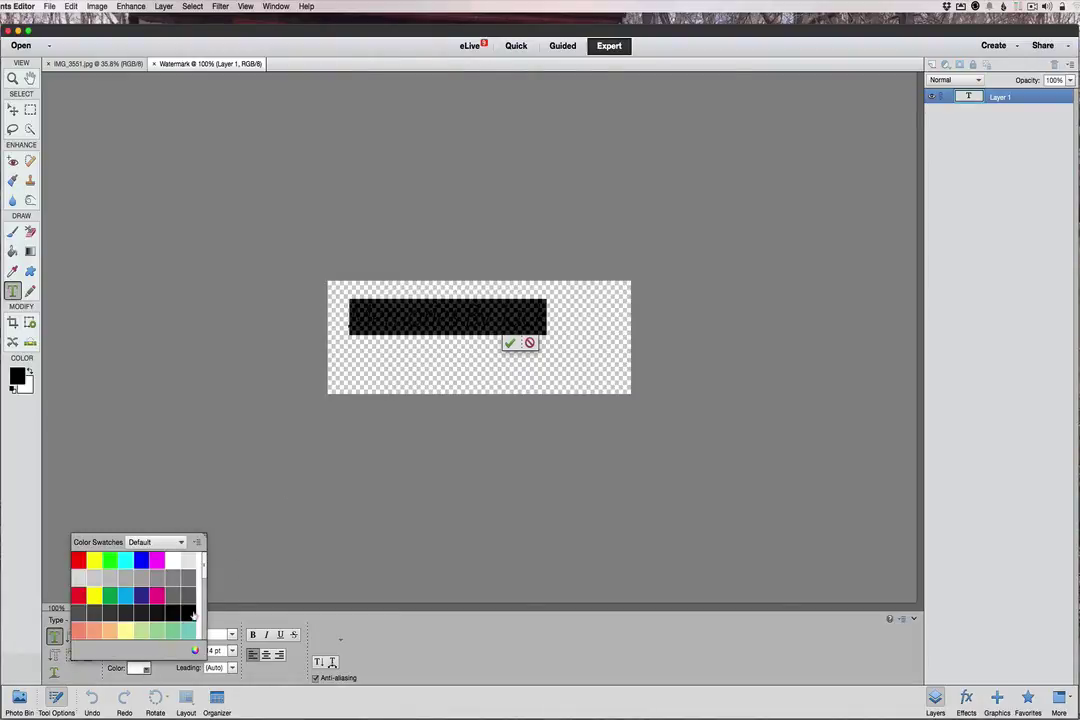
{"action": "left_click", "coordinate": [188, 612]}
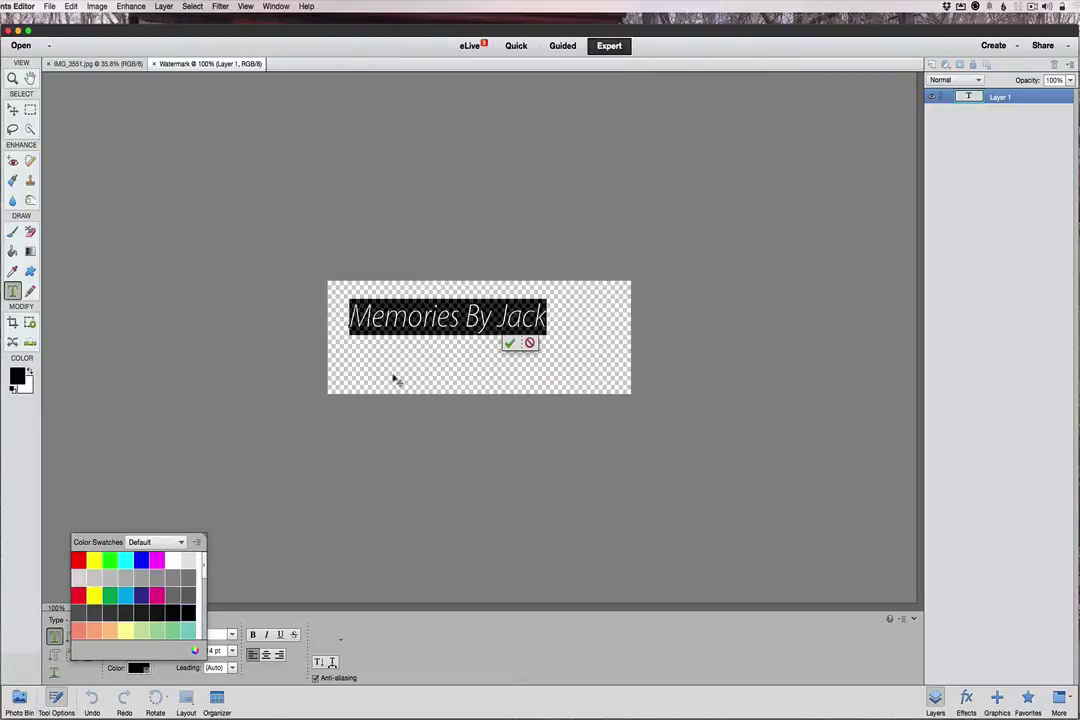
{"action": "key", "text": "super+Return"}
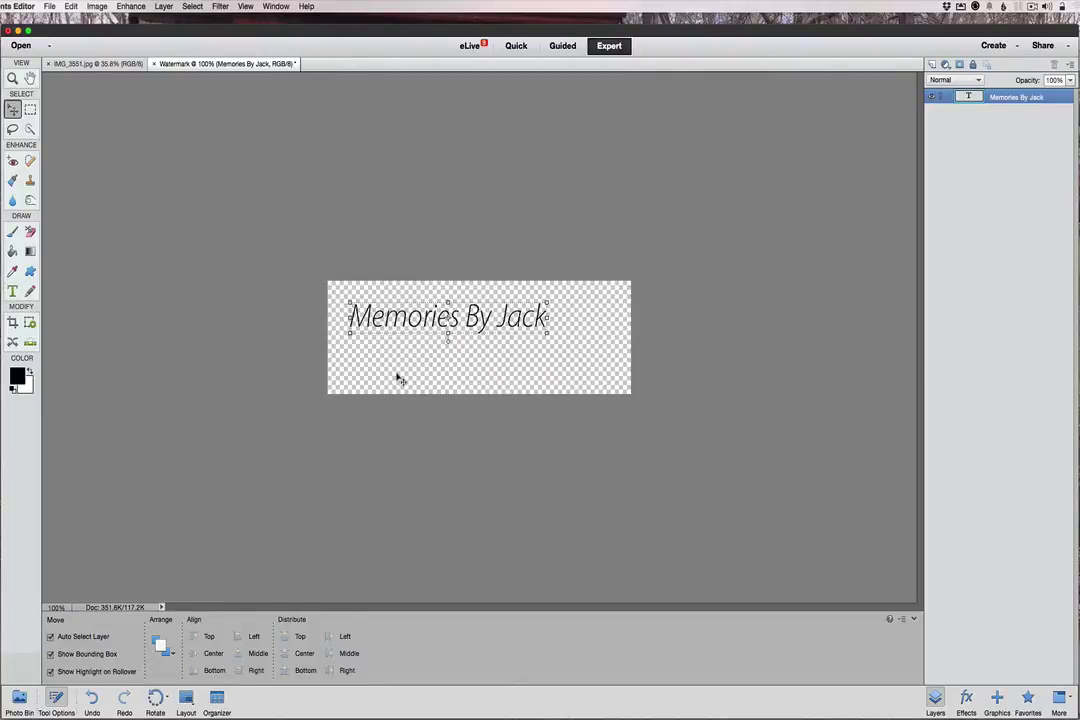
Make the whole caption text bold
{"action": "double_click", "coordinate": [503, 322]}
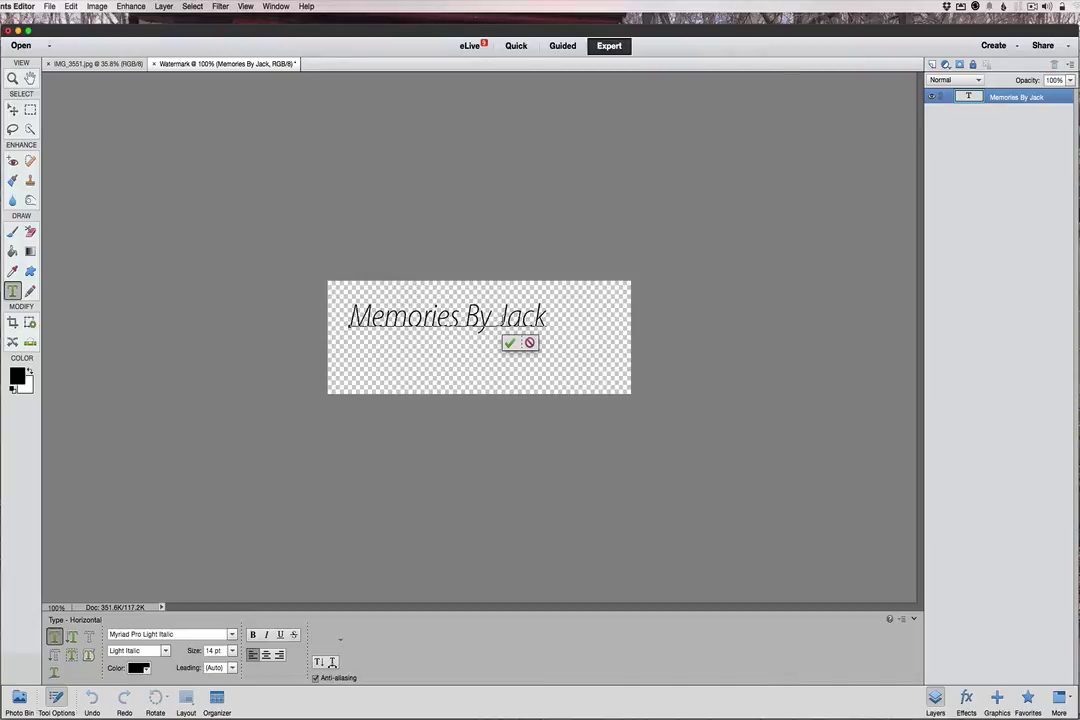
{"action": "left_click_drag", "start_coordinate": [548, 318], "coordinate": [352, 322]}
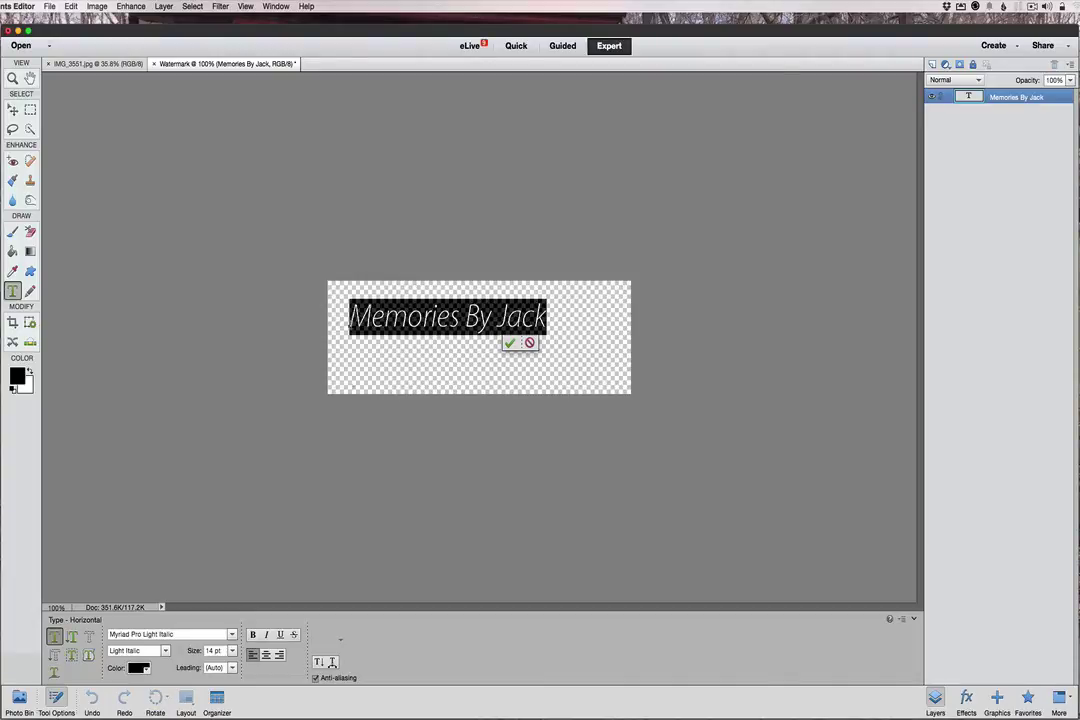
{"action": "left_click", "coordinate": [253, 634]}
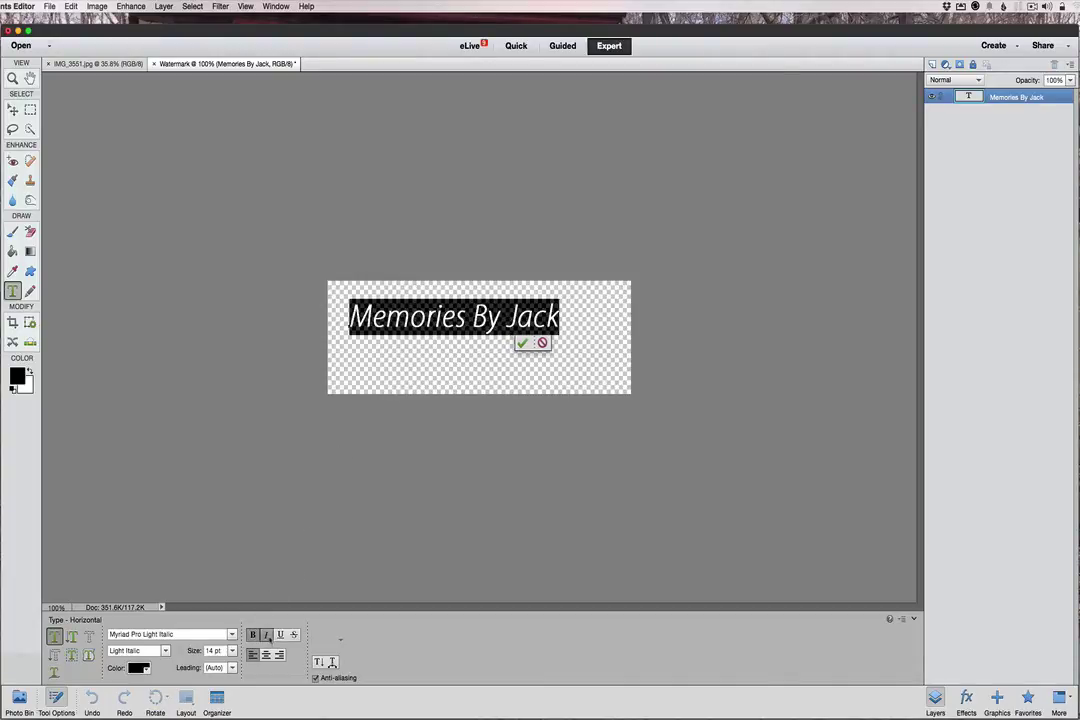
{"action": "left_click", "coordinate": [522, 343]}
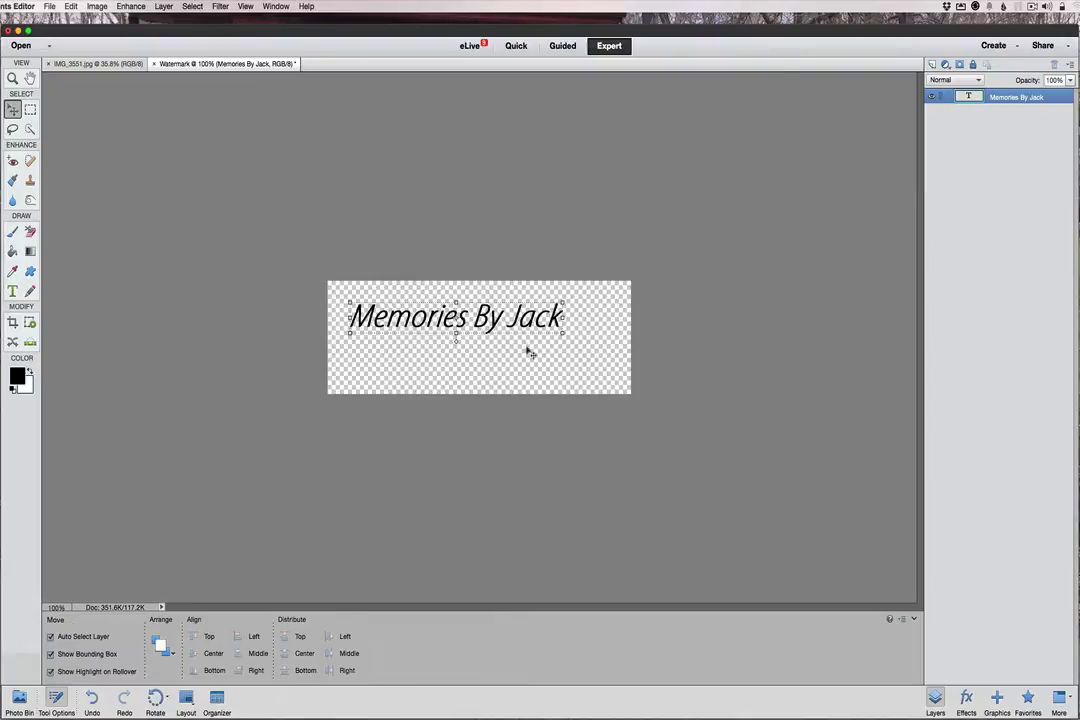
Move the caption lower on the canvas and enlarge it to 119%
{"action": "mouse_move", "coordinate": [465, 321]}
{"action": "left_mouse_down"}
{"action": "mouse_move", "coordinate": [488, 352]}
{"action": "mouse_move", "coordinate": [464, 340]}
{"action": "left_mouse_up"}
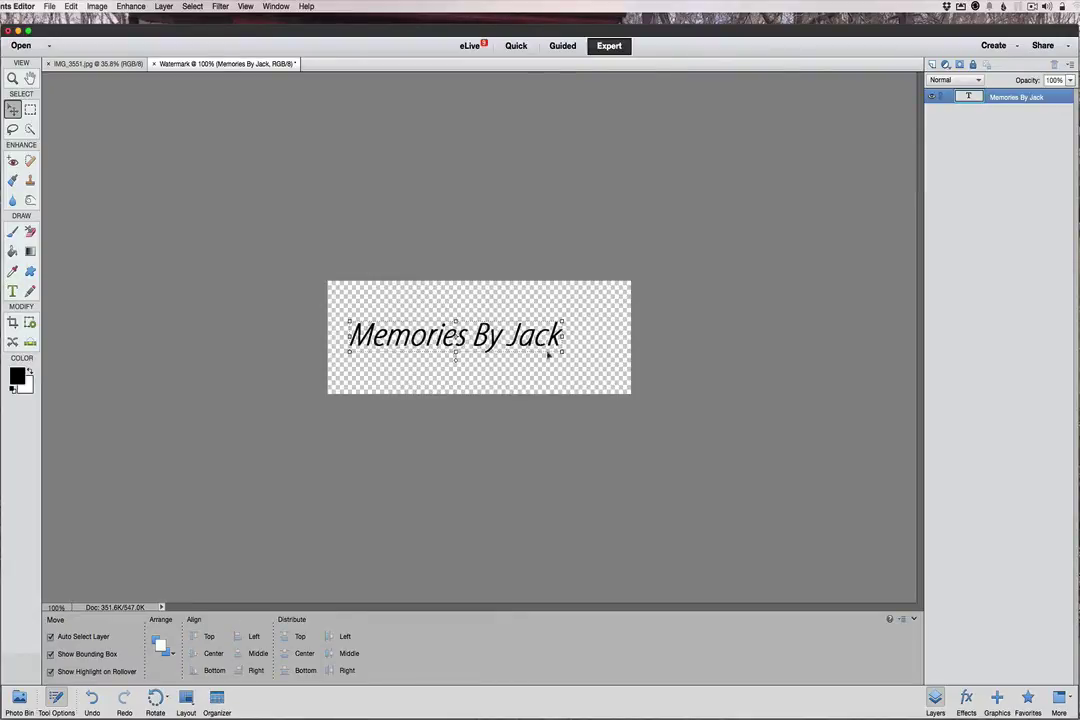
{"action": "left_click_drag", "start_coordinate": [563, 352], "coordinate": [601, 357]}
{"action": "left_click_drag", "start_coordinate": [484, 337], "coordinate": [487, 335]}
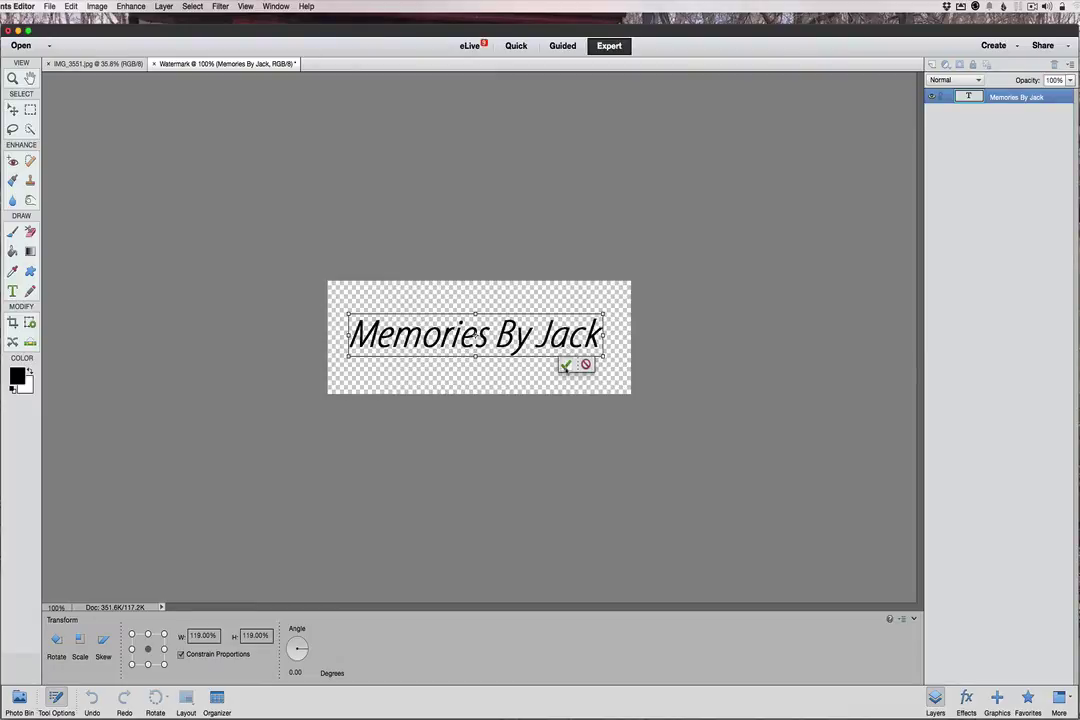
{"action": "left_click", "coordinate": [565, 366]}
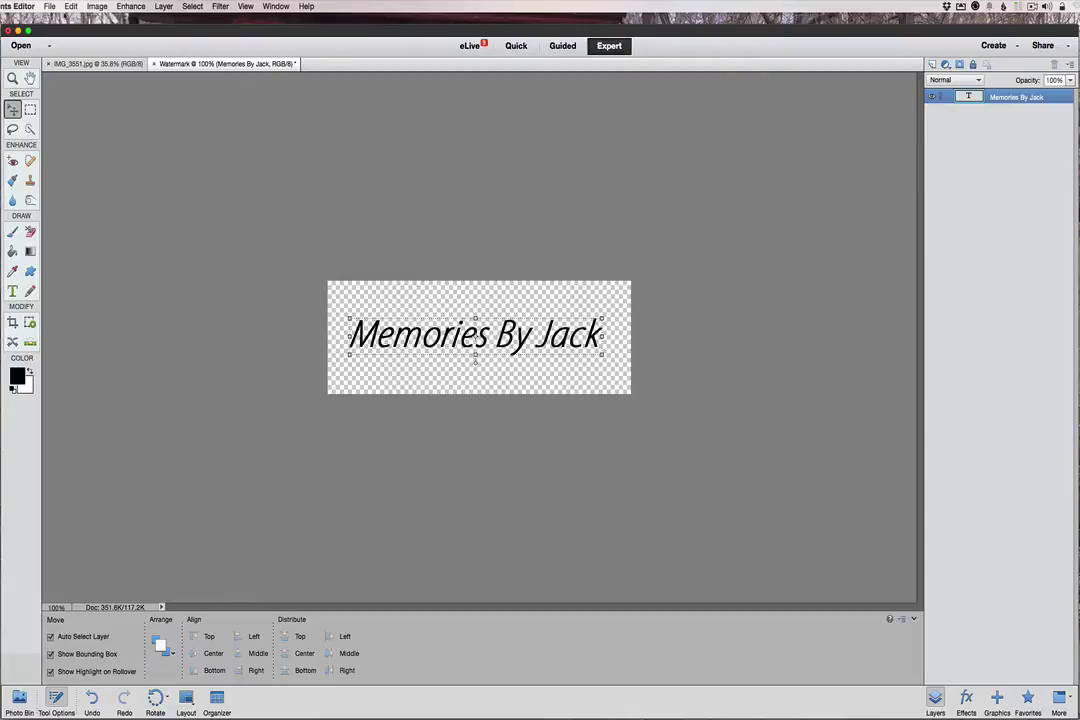
{"action": "left_click", "coordinate": [50, 6]}
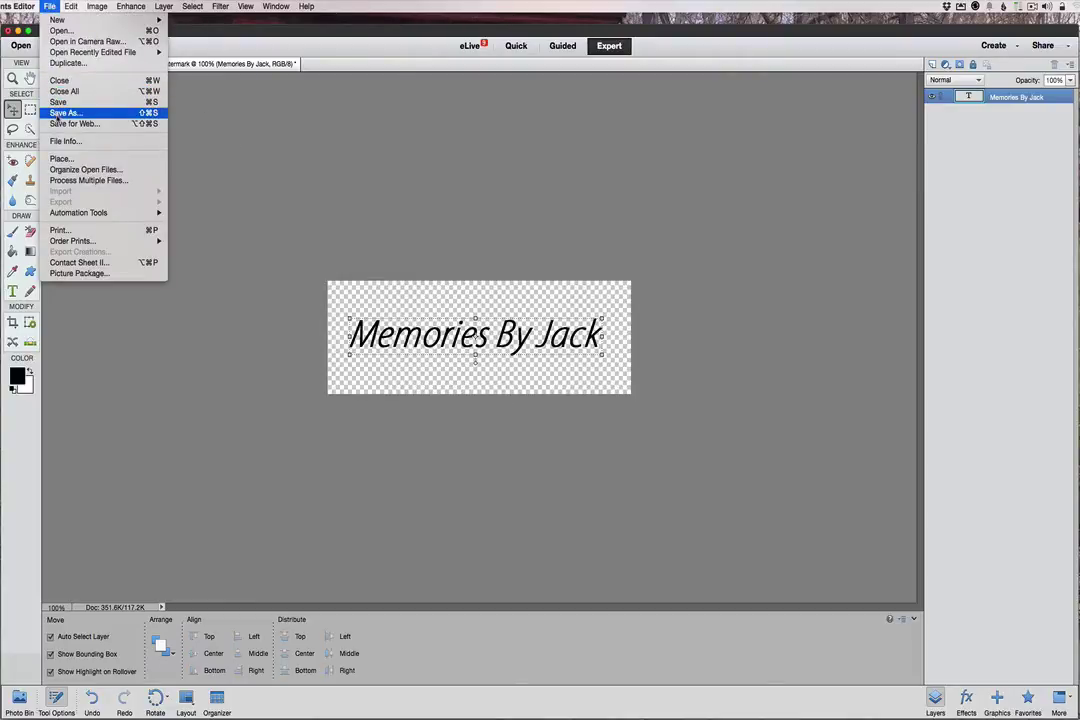
{"action": "left_click", "coordinate": [57, 119]}
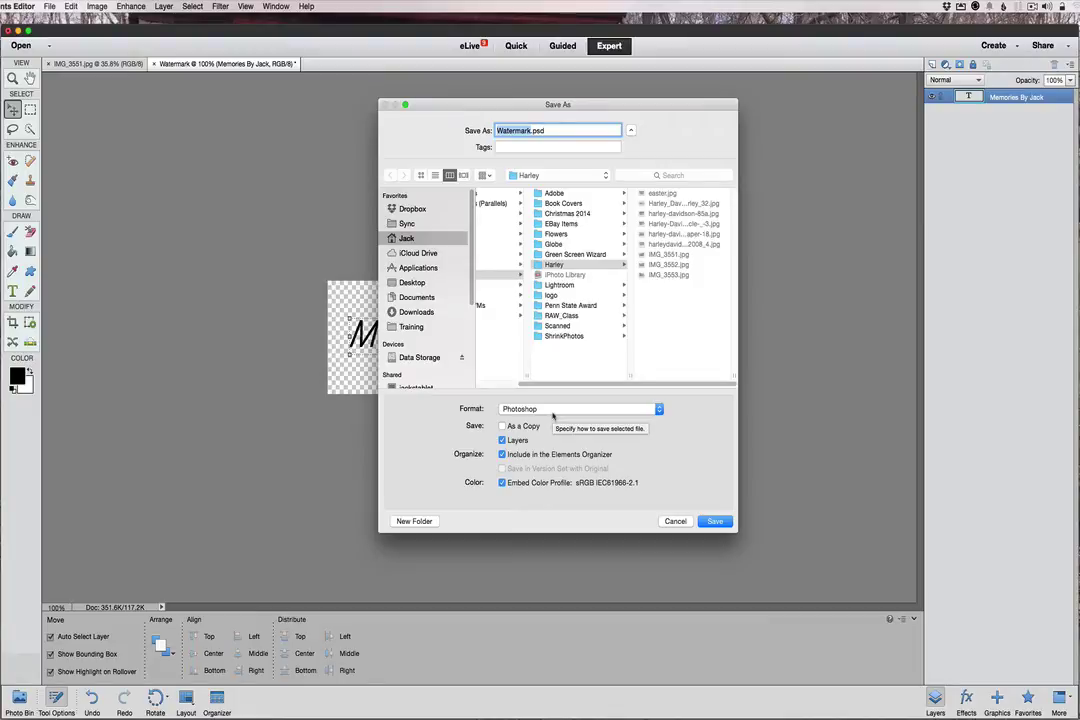
{"action": "left_click", "coordinate": [666, 524]}
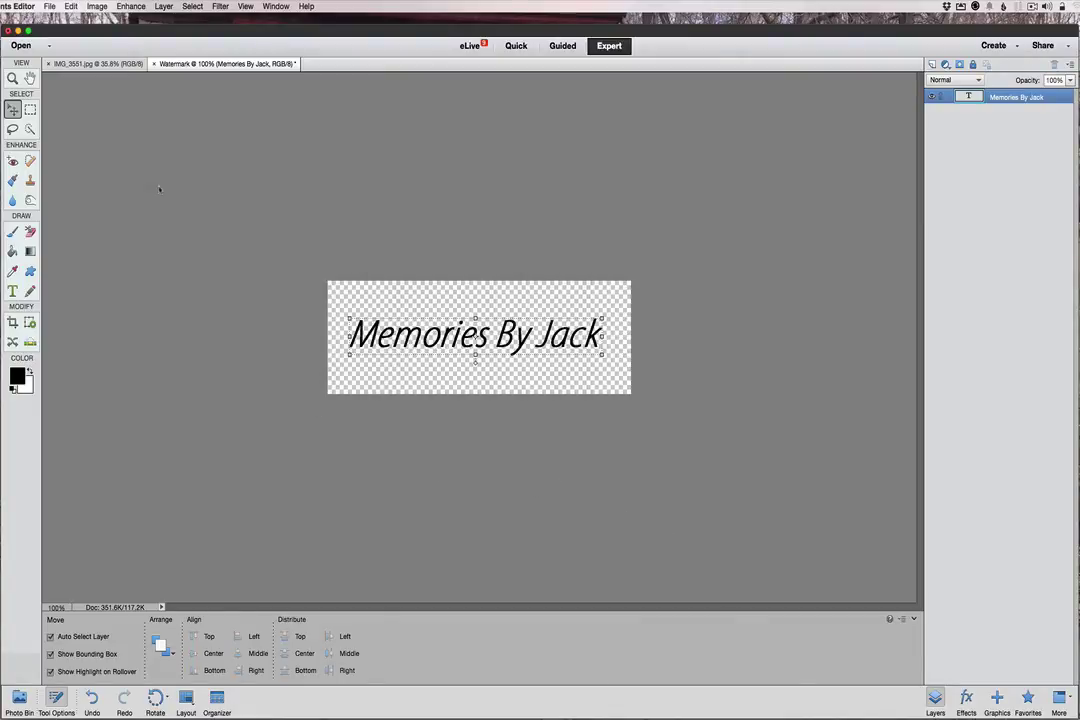
{"action": "left_click", "coordinate": [102, 64]}
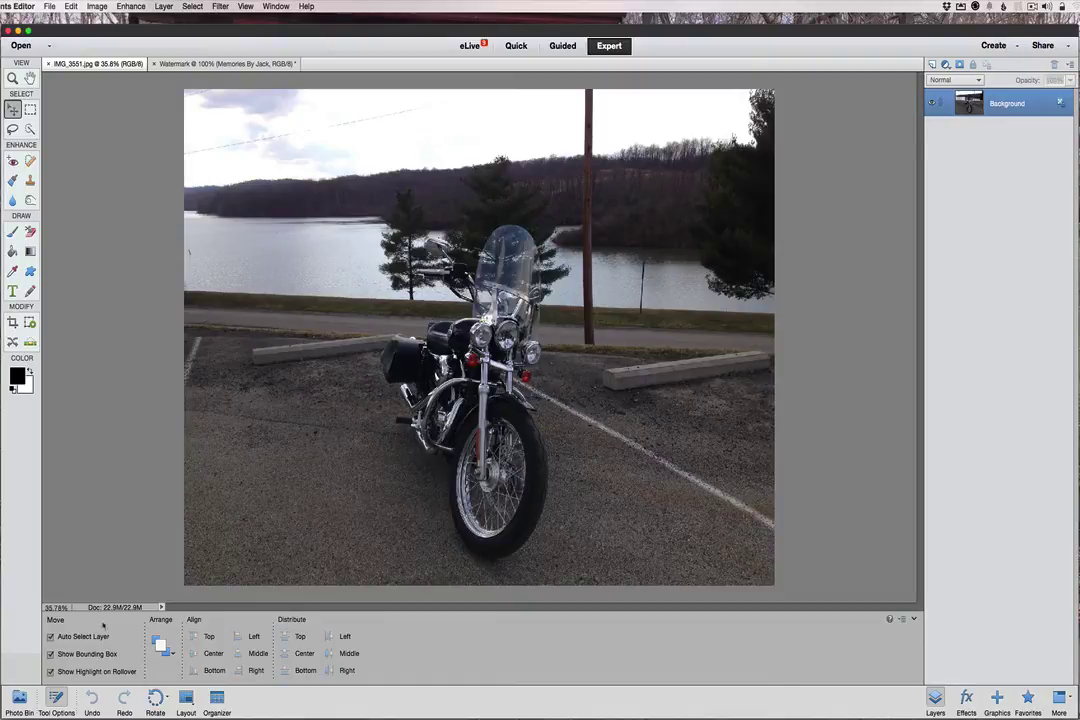
Drag the Watermark image onto the motorcycle photo, scale it to 238.82% and place it bottom right
{"action": "left_click", "coordinate": [19, 699]}
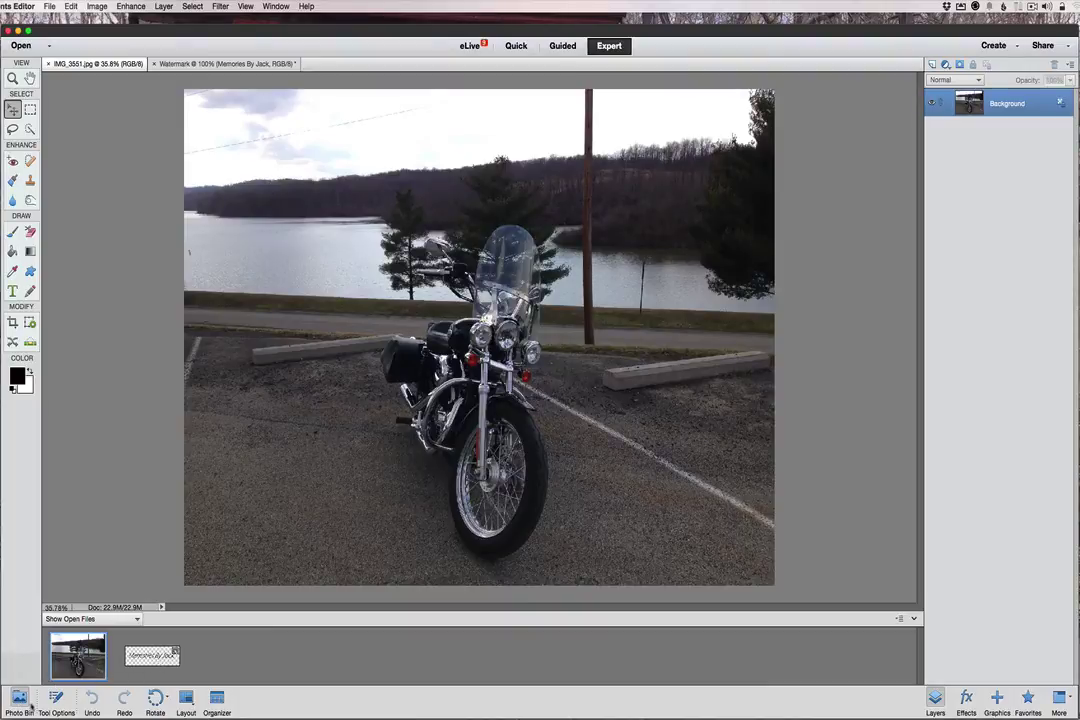
{"action": "left_click_drag", "start_coordinate": [150, 655], "coordinate": [627, 487]}
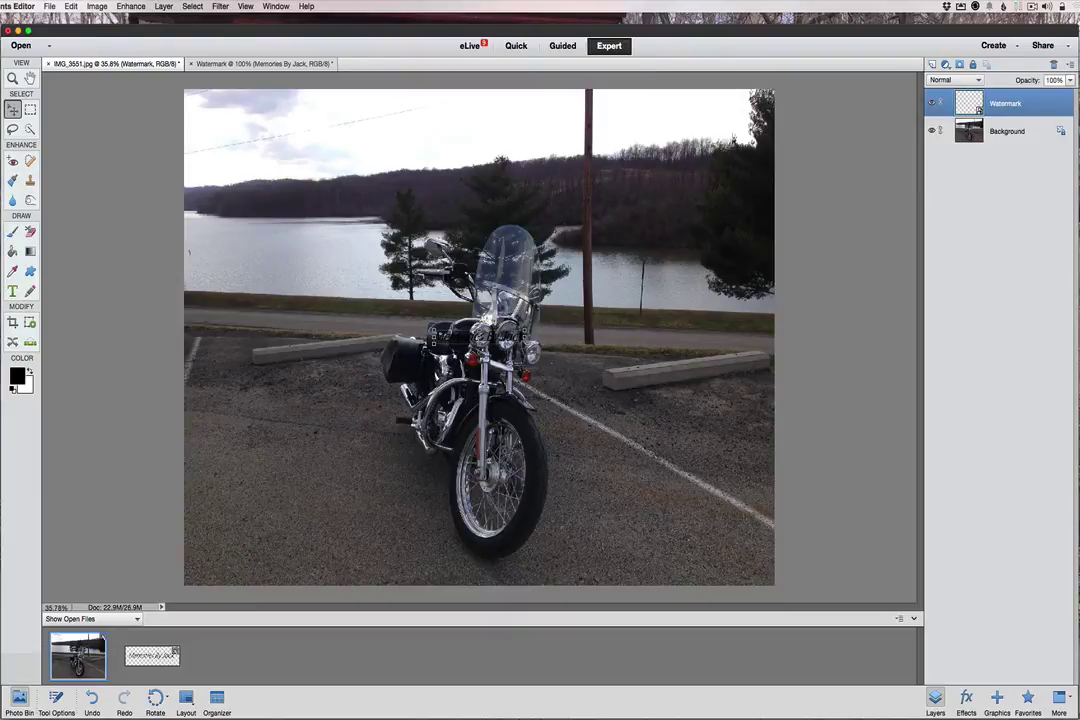
{"action": "left_click_drag", "start_coordinate": [456, 300], "coordinate": [652, 376]}
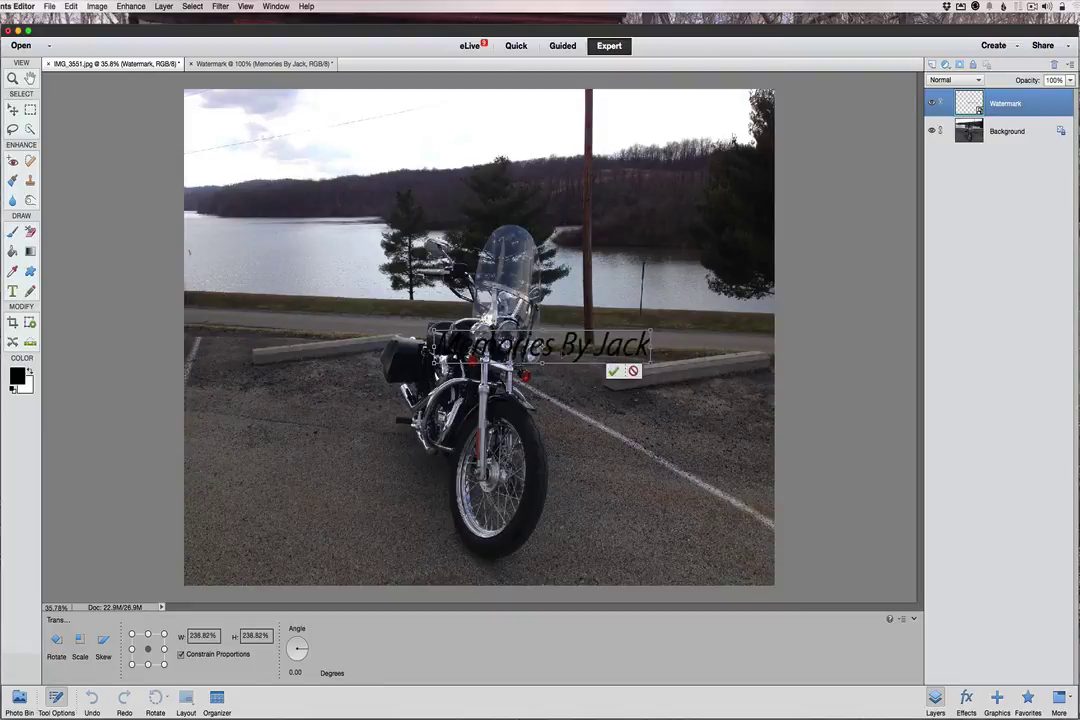
{"action": "left_click_drag", "start_coordinate": [545, 352], "coordinate": [652, 538]}
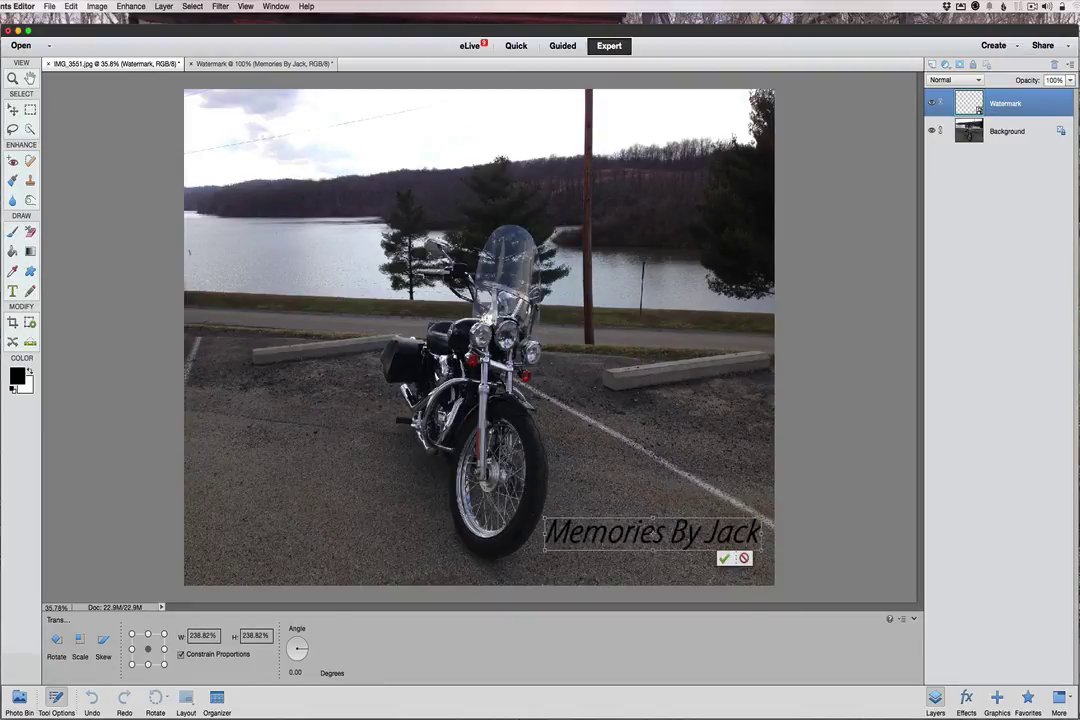
{"action": "key", "text": "Return"}
{"action": "left_click", "coordinate": [678, 575]}
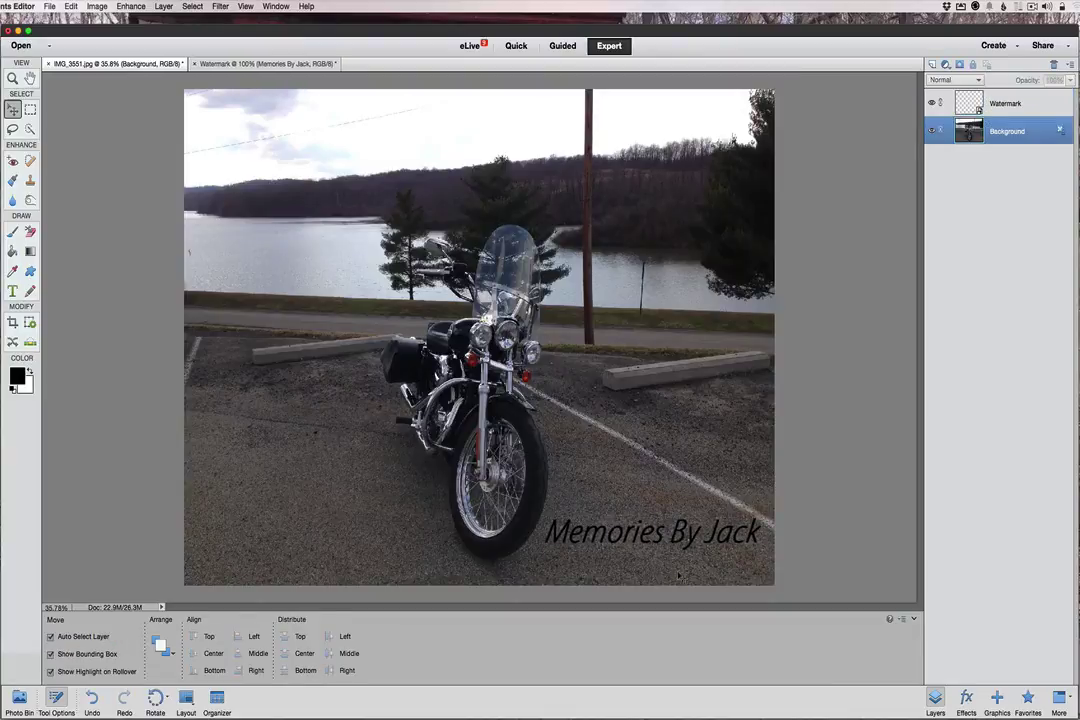